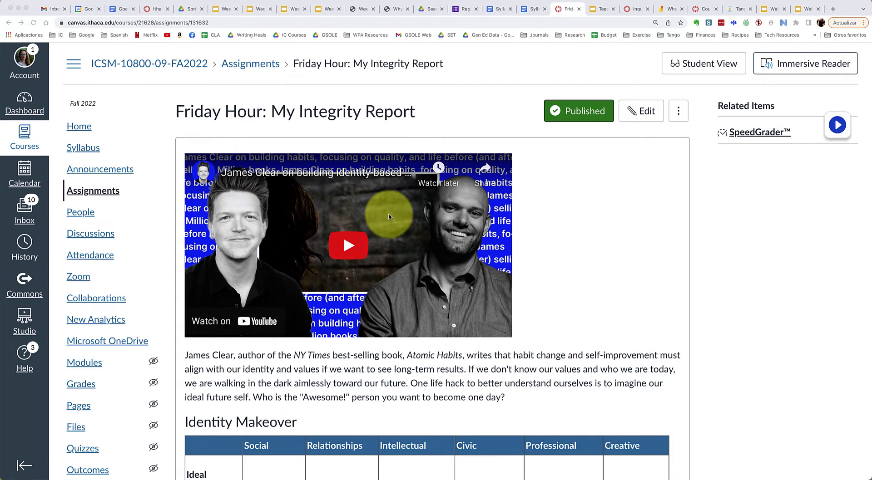
Step: Scroll through the Canvas assignment page, reviewing its tables, core values list and due details
left_click(545, 278)
scroll(450, 162, "down", 7)
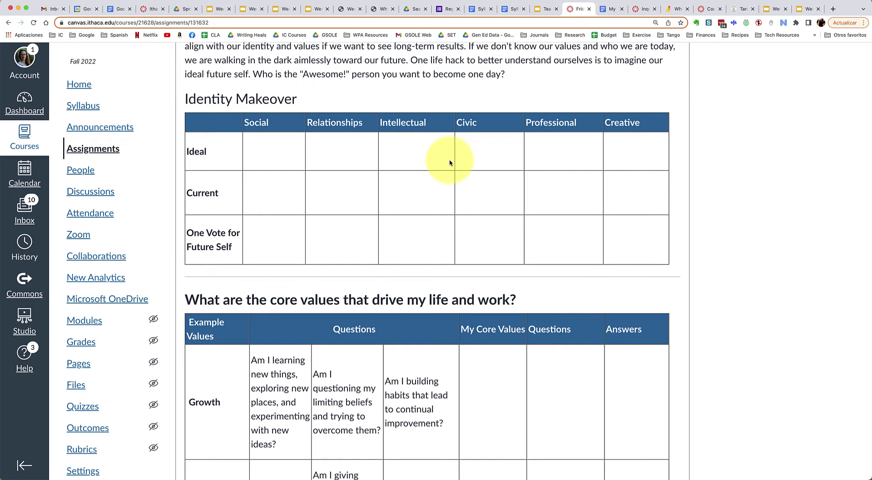
scroll(450, 163, "down", 3)
scroll(450, 163, "down", 1)
scroll(449, 163, "down", 1)
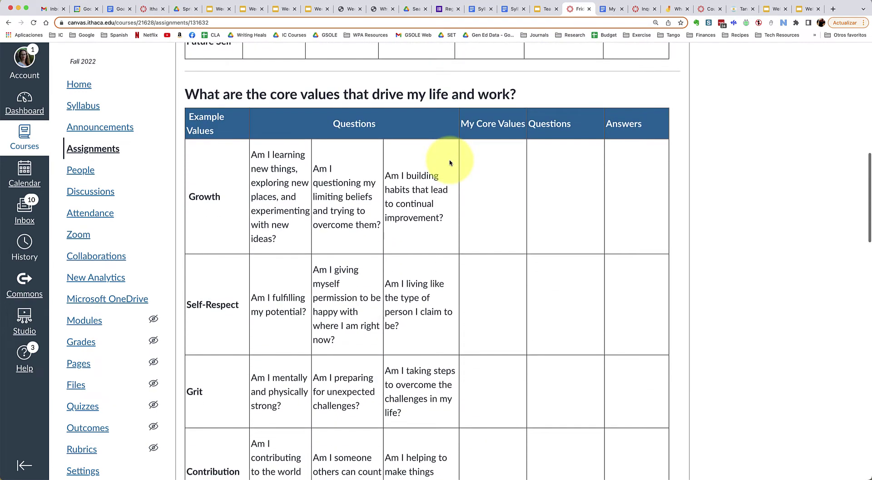
scroll(450, 163, "down", 1)
scroll(450, 163, "down", 3)
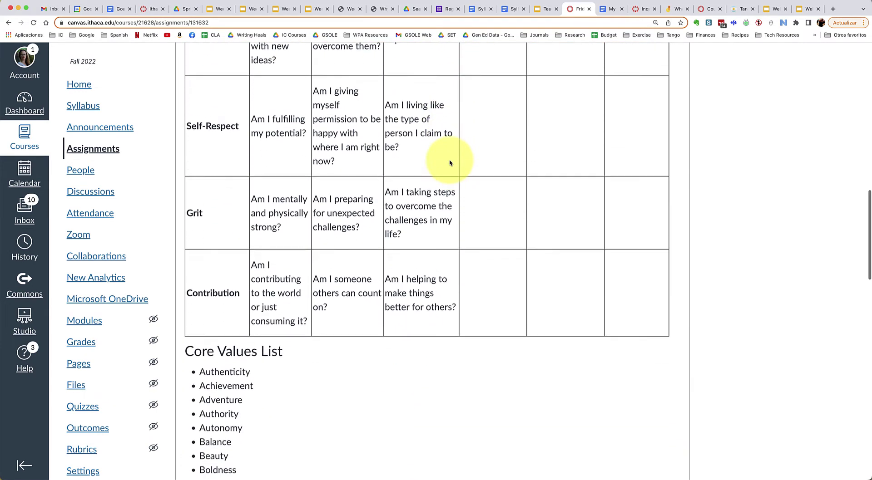
scroll(450, 163, "down", 2)
scroll(450, 162, "down", 2)
scroll(450, 162, "down", 5)
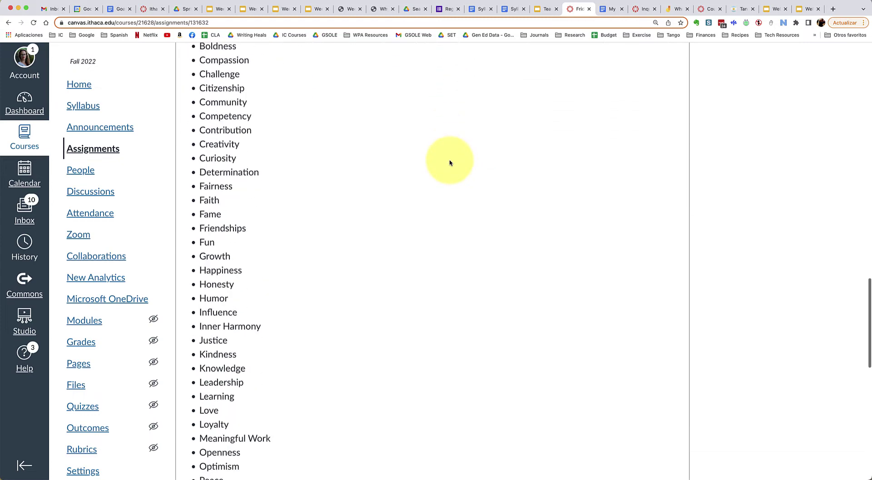
scroll(450, 163, "down", 1)
scroll(450, 162, "down", 4)
scroll(449, 163, "down", 4)
scroll(450, 163, "down", 3)
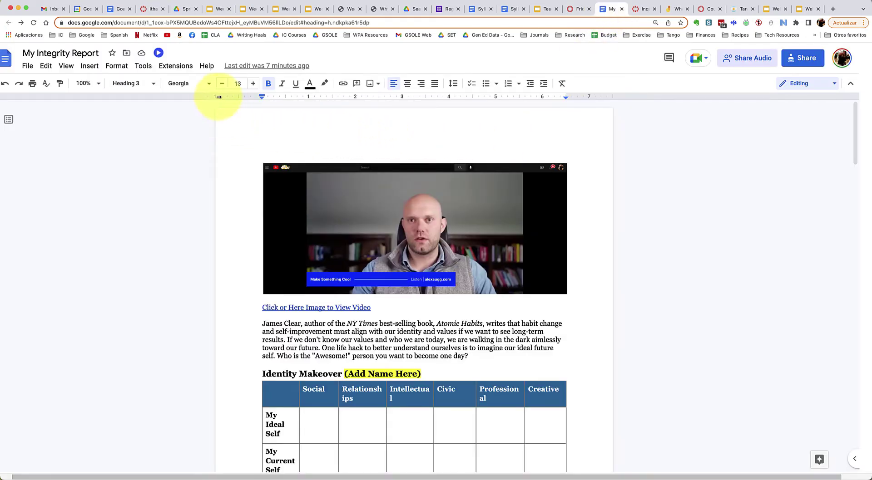
left_click(25, 67)
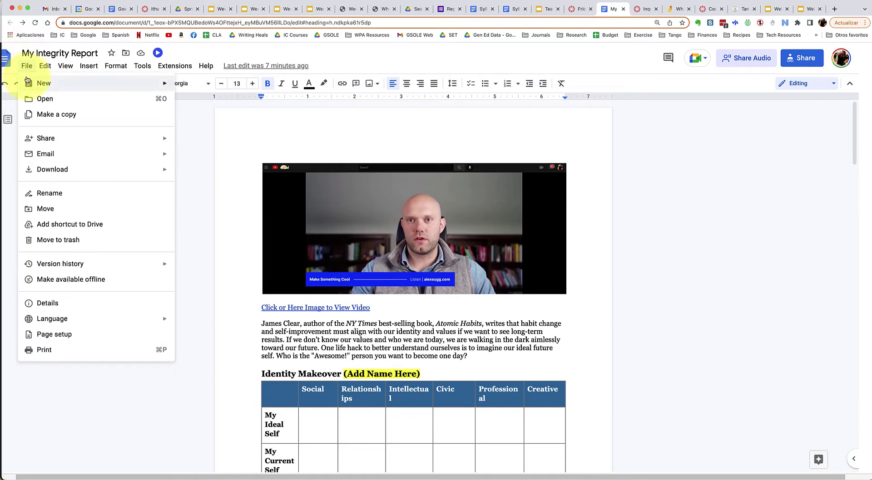
mouse_move(52, 169)
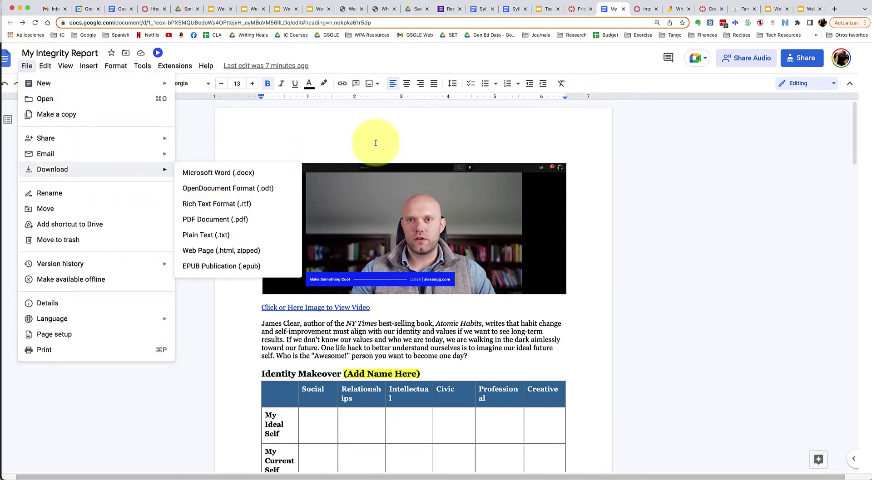
left_click(361, 264)
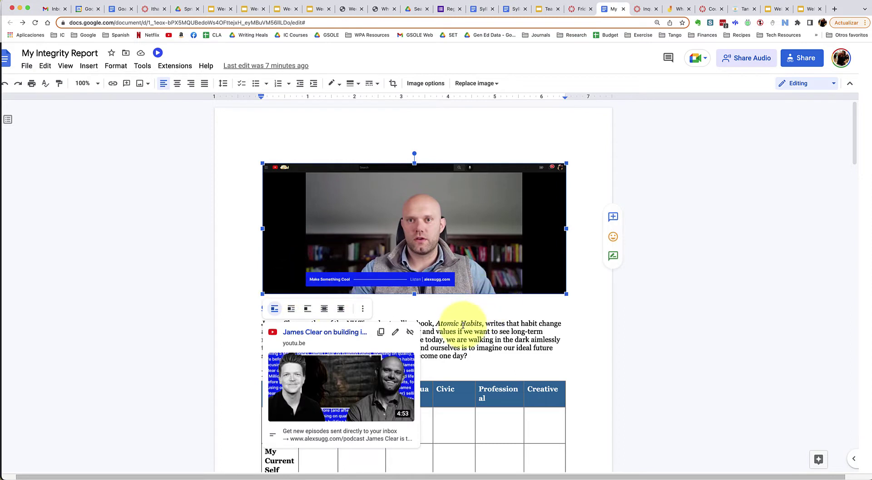
left_click(460, 325)
scroll(434, 307, "down", 1)
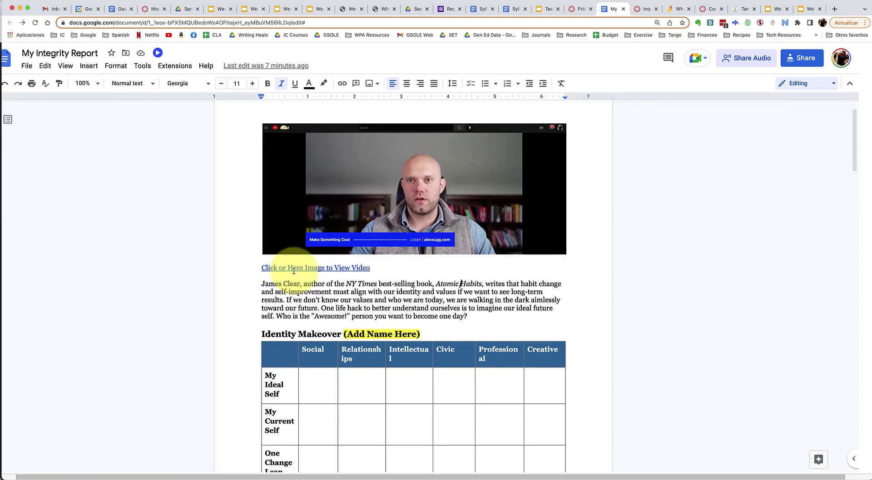
scroll(318, 291, "down", 3)
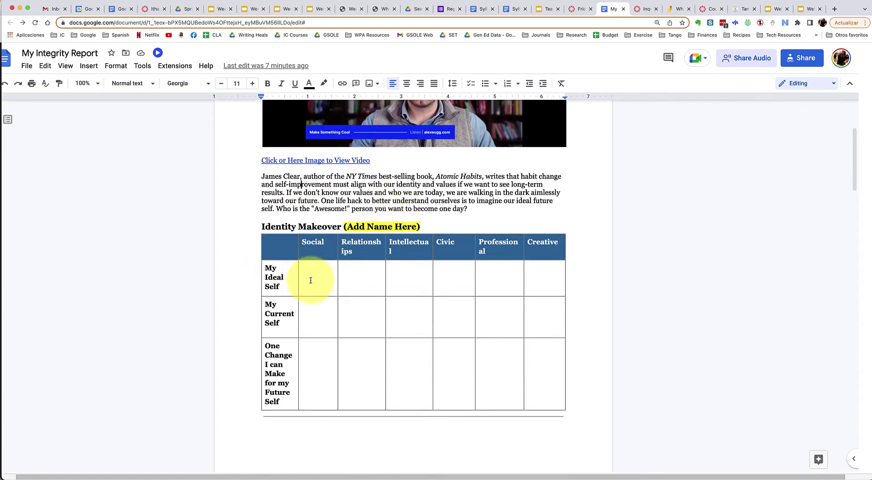
double_click(306, 282)
left_click(349, 282)
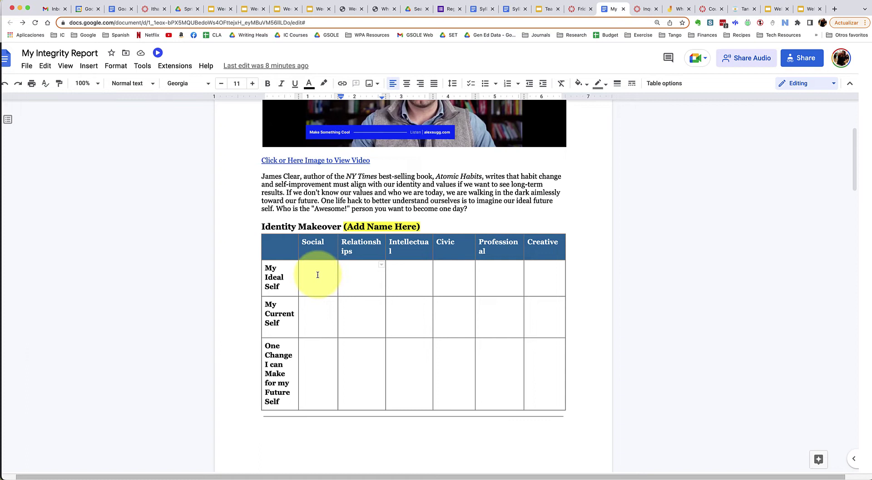
double_click(355, 273)
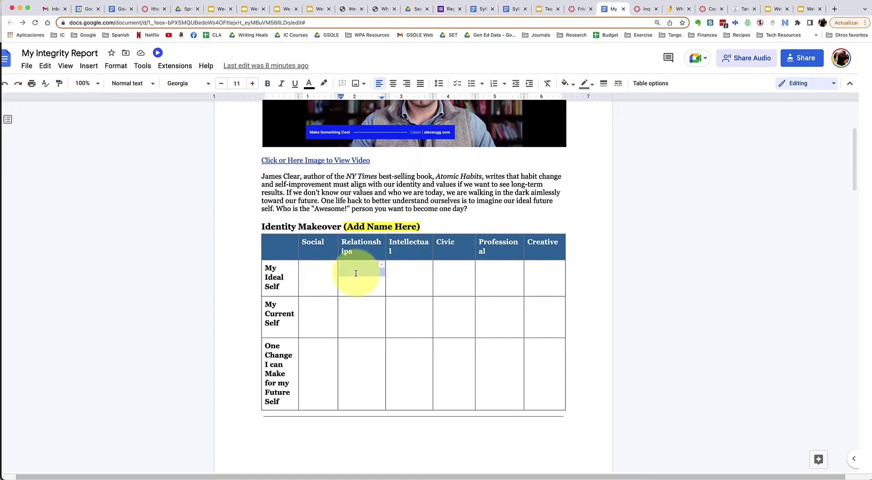
left_click(348, 273)
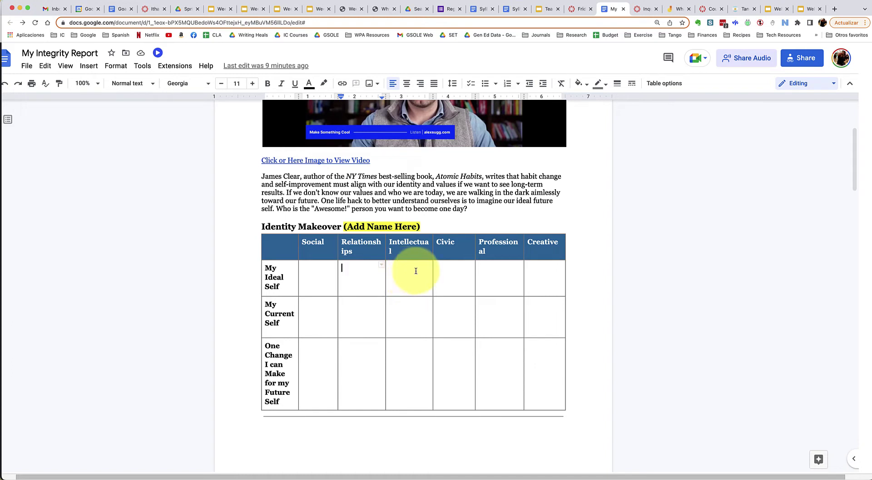
left_click(450, 273)
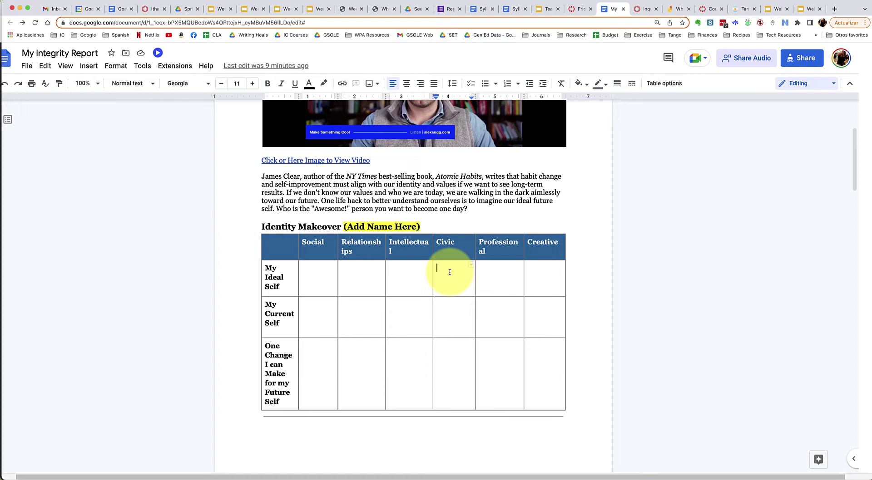
left_click(441, 267)
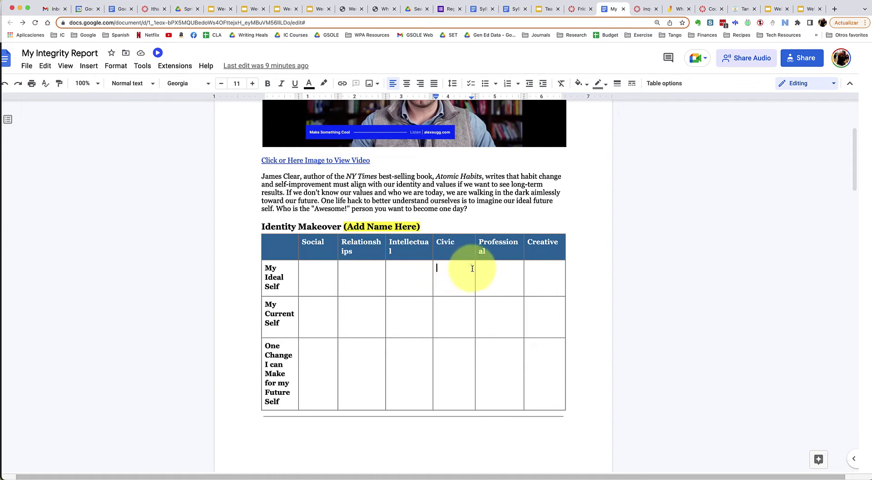
left_click(488, 271)
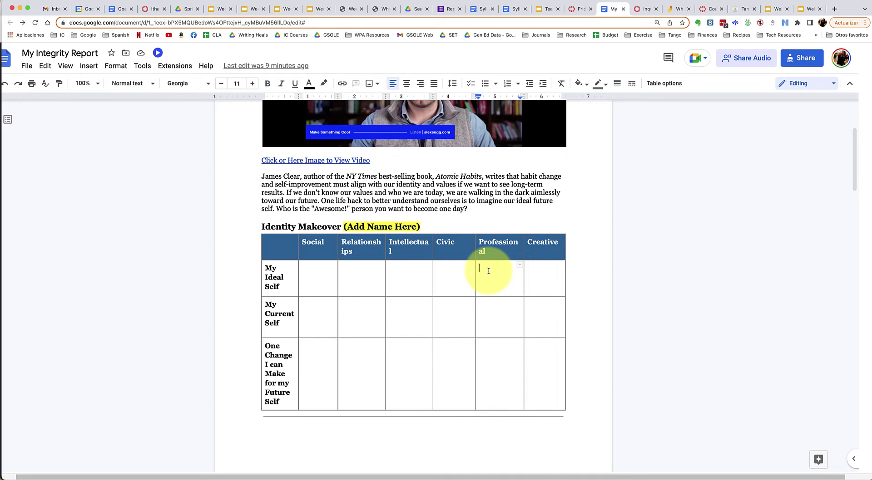
left_click(538, 273)
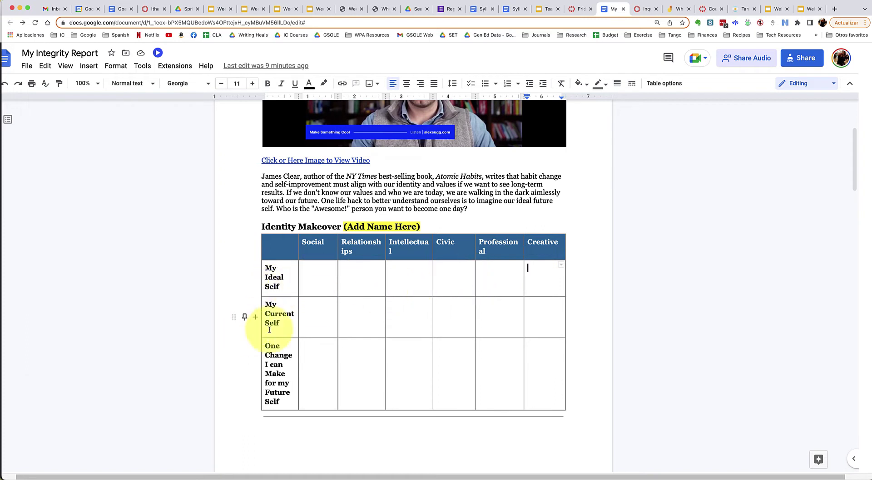
double_click(317, 316)
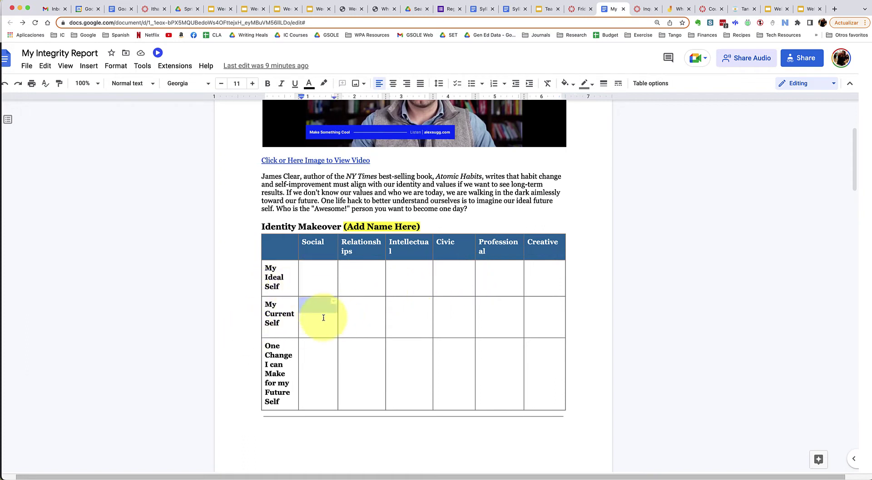
left_click(364, 311)
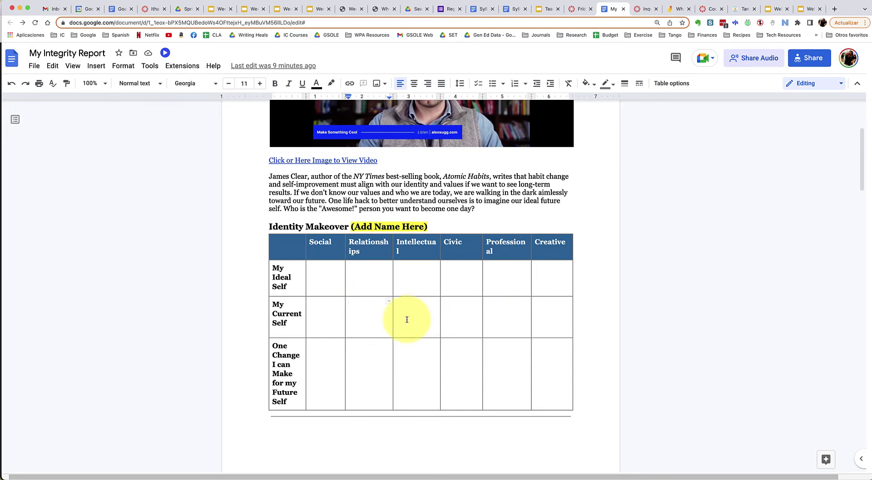
scroll(407, 320, "down", 1)
scroll(407, 320, "down", 1)
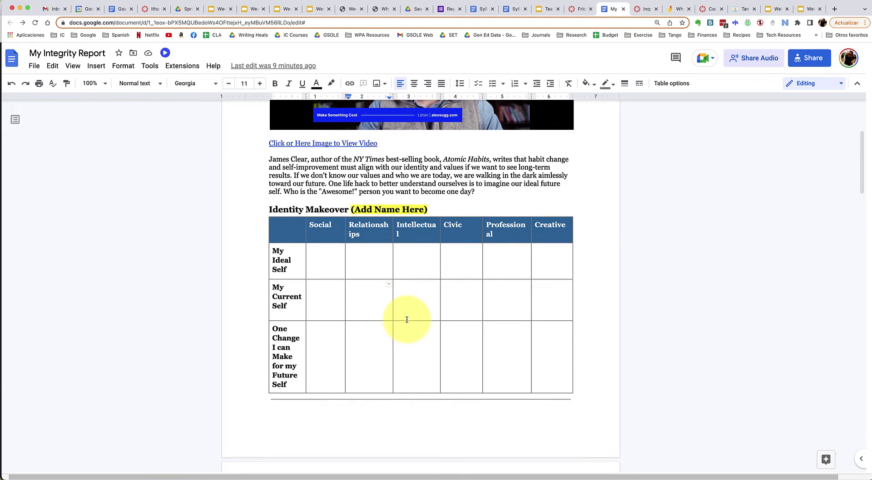
scroll(407, 320, "down", 2)
scroll(407, 320, "down", 1)
left_click(312, 293)
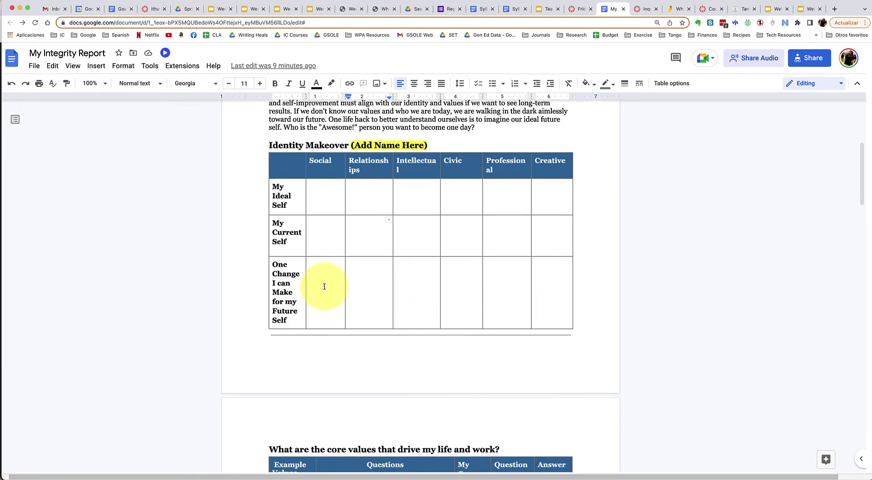
scroll(323, 286, "down", 2)
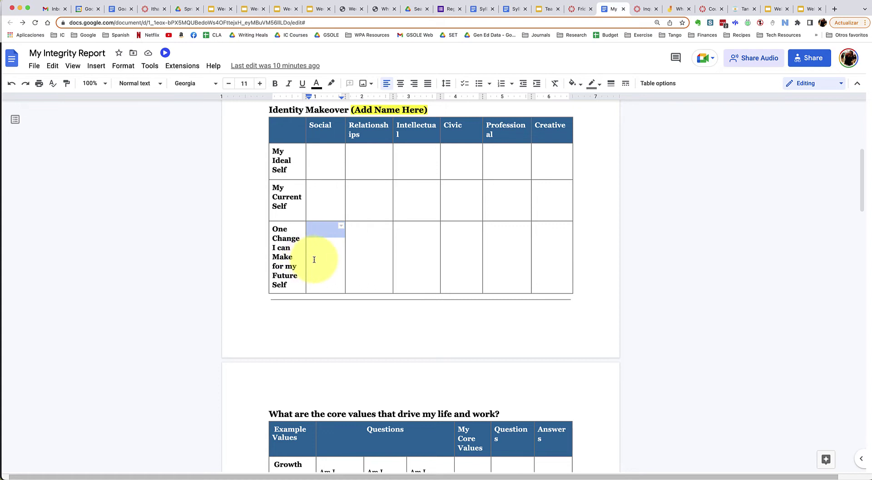
scroll(313, 259, "down", 1)
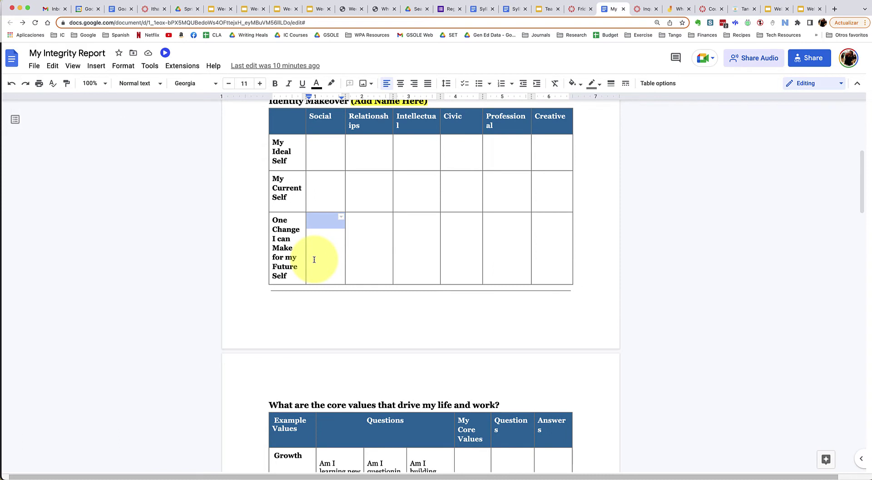
scroll(456, 260, "down", 1)
left_click(455, 260)
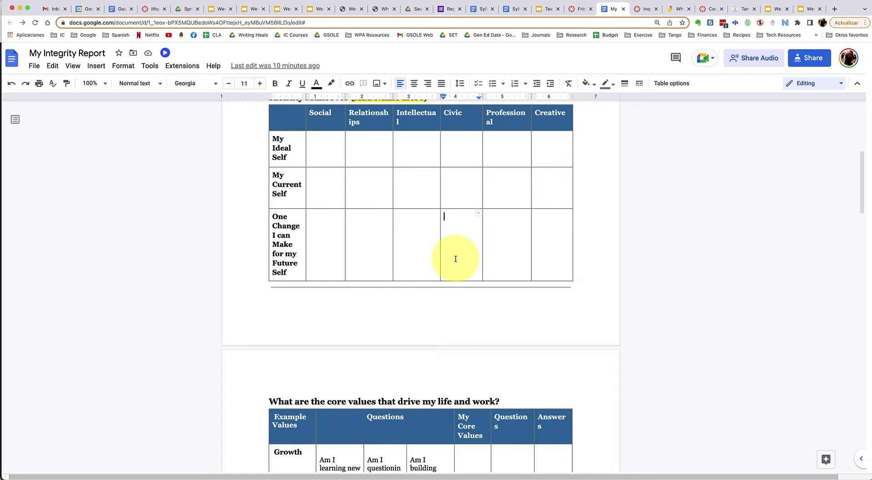
scroll(456, 259, "down", 1)
scroll(455, 259, "down", 1)
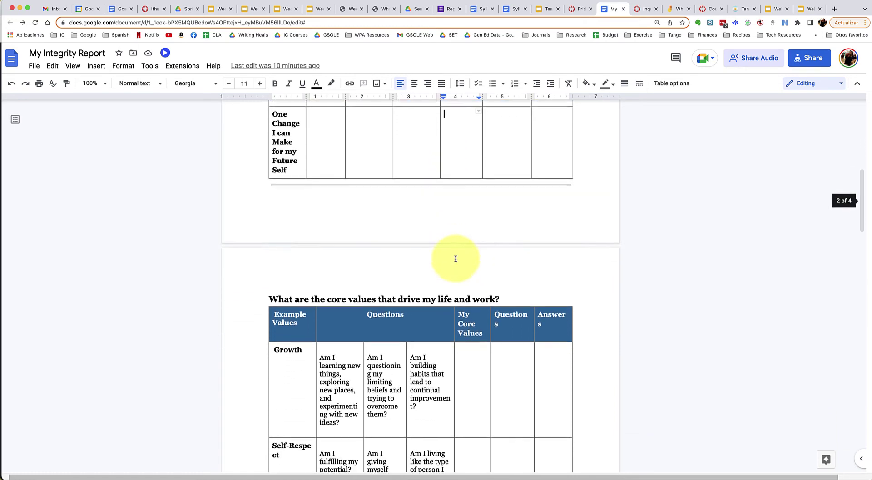
scroll(455, 259, "down", 3)
scroll(455, 259, "down", 1)
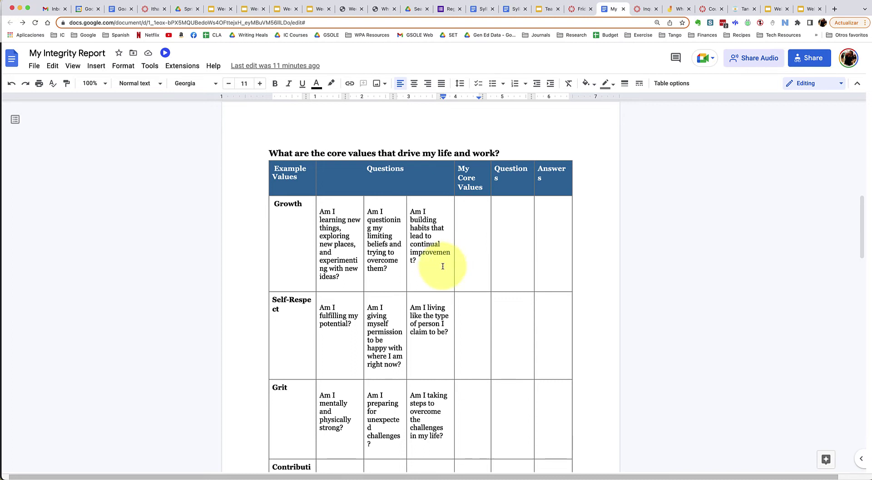
scroll(443, 266, "down", 4)
scroll(443, 267, "down", 4)
scroll(443, 266, "down", 2)
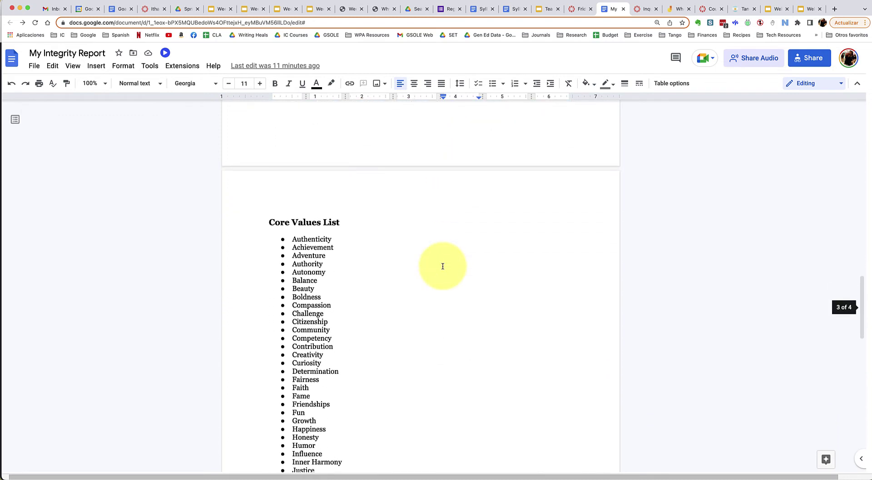
scroll(443, 266, "down", 2)
scroll(443, 267, "down", 3)
scroll(443, 267, "down", 1)
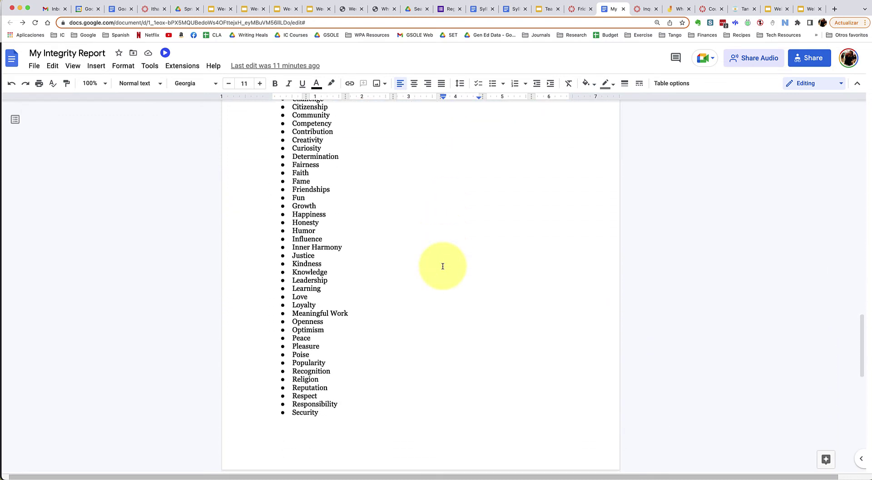
scroll(442, 266, "up", 1)
scroll(443, 267, "up", 5)
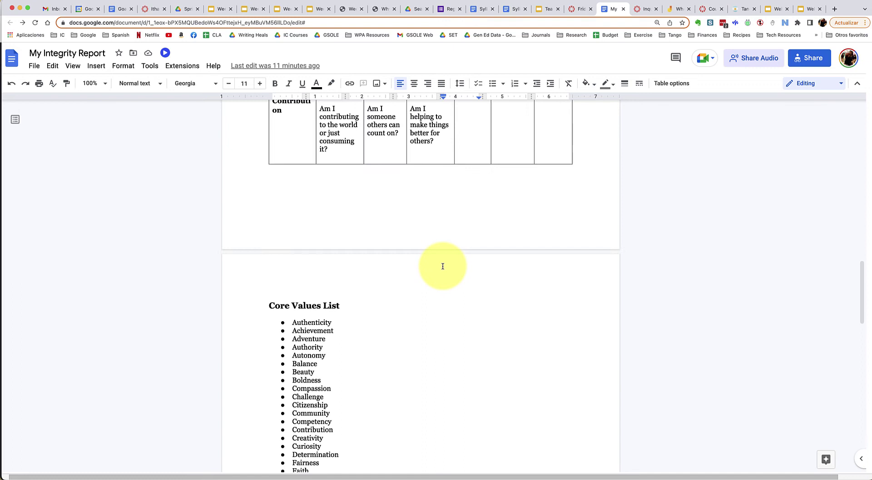
scroll(443, 267, "up", 1)
scroll(442, 267, "up", 3)
scroll(442, 267, "up", 3)
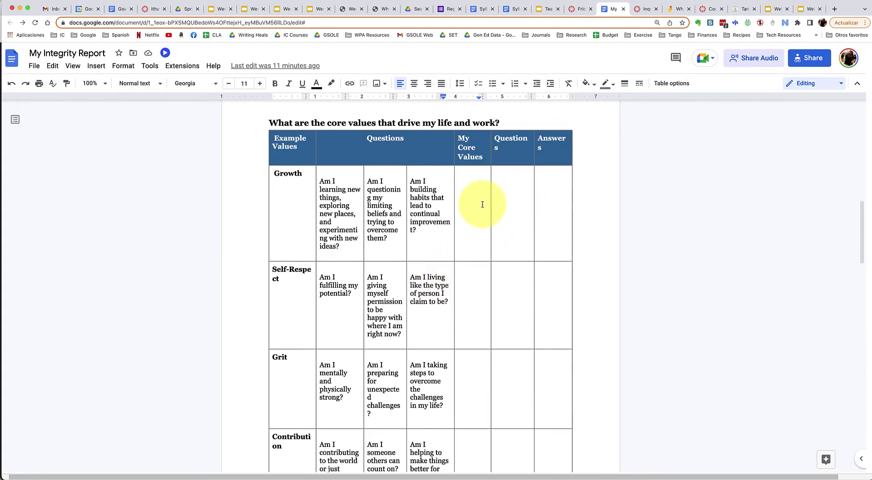
left_click(475, 207)
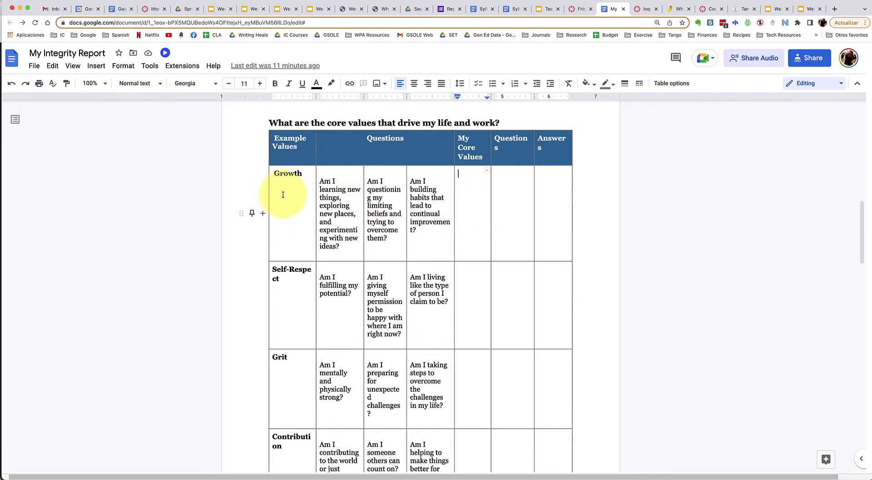
mouse_move(292, 204)
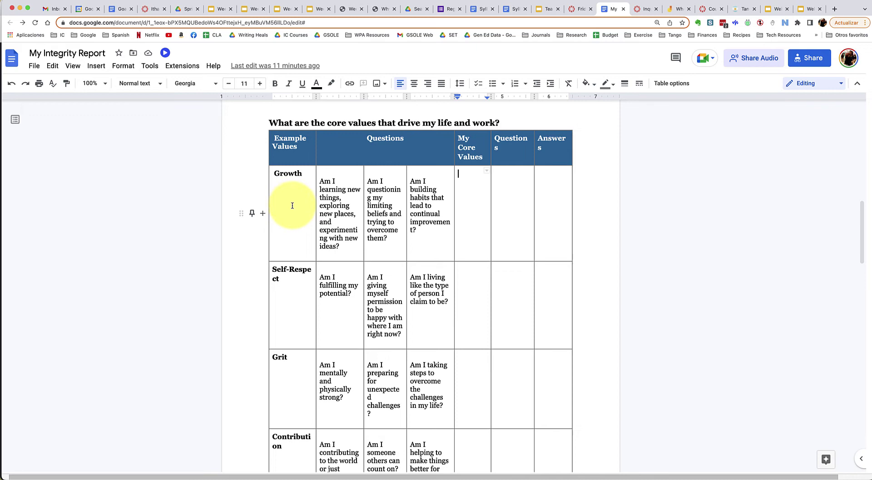
scroll(292, 206, "down", 2)
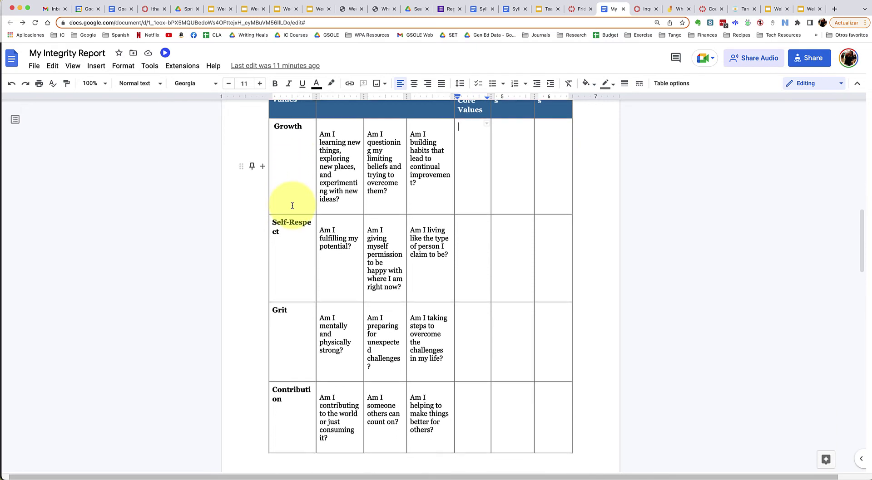
scroll(292, 206, "down", 2)
scroll(292, 206, "up", 3)
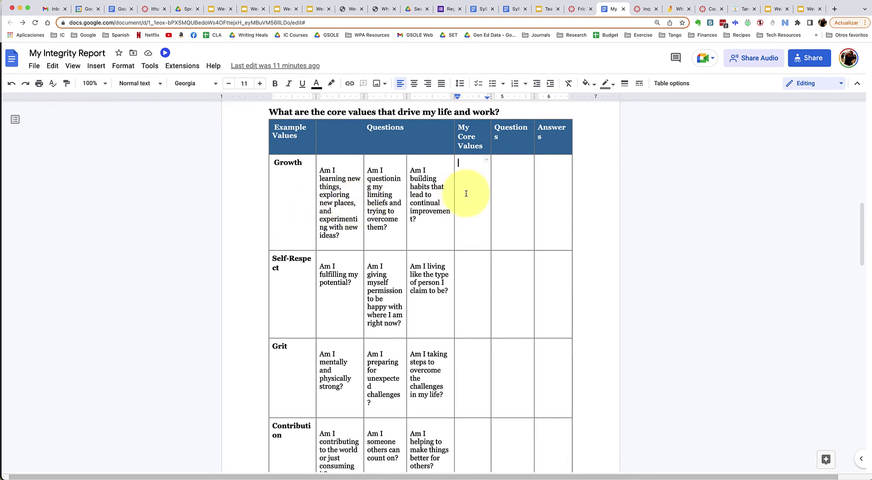
left_click(467, 272)
left_click(473, 362)
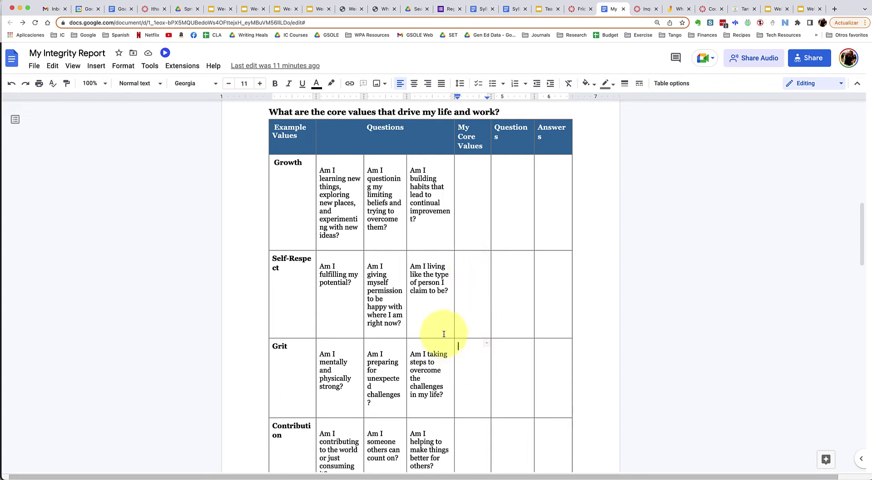
left_click(344, 187)
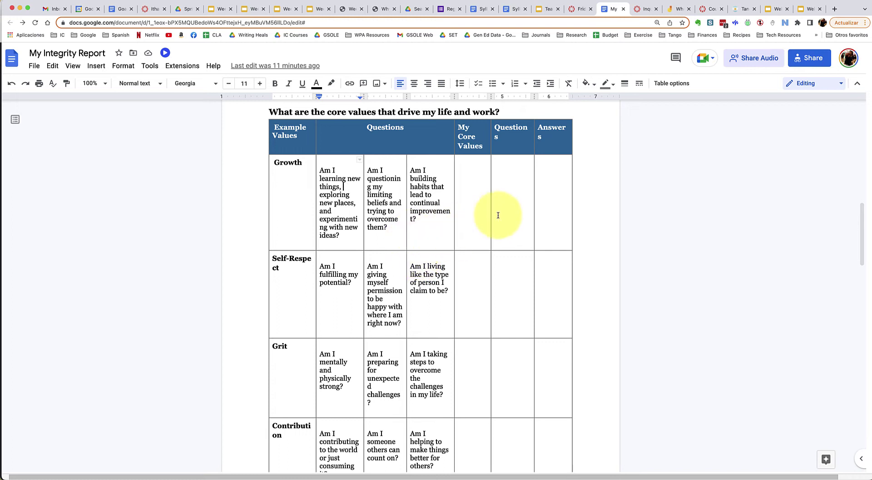
left_click(509, 197)
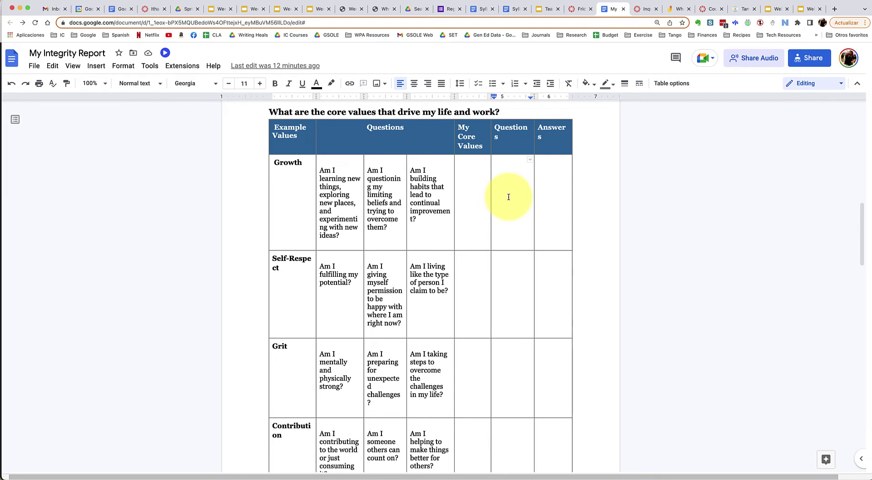
left_click(549, 187)
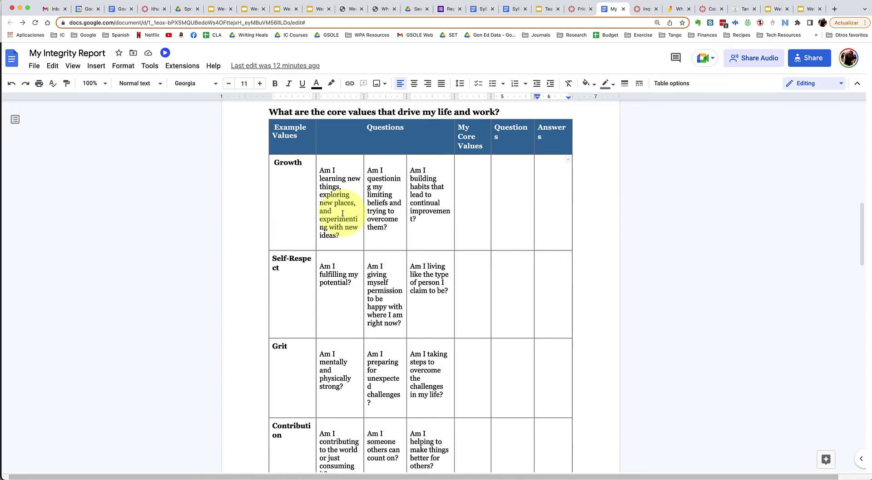
left_click(432, 200)
left_click(552, 185)
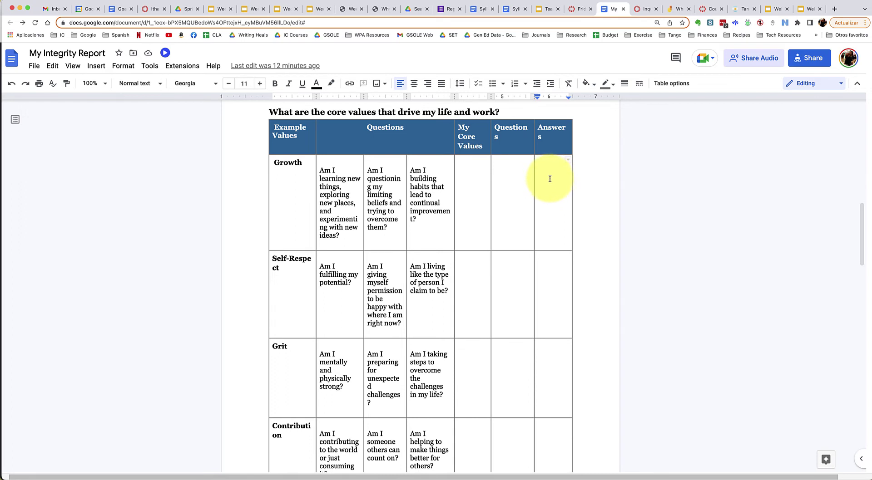
left_click(281, 269)
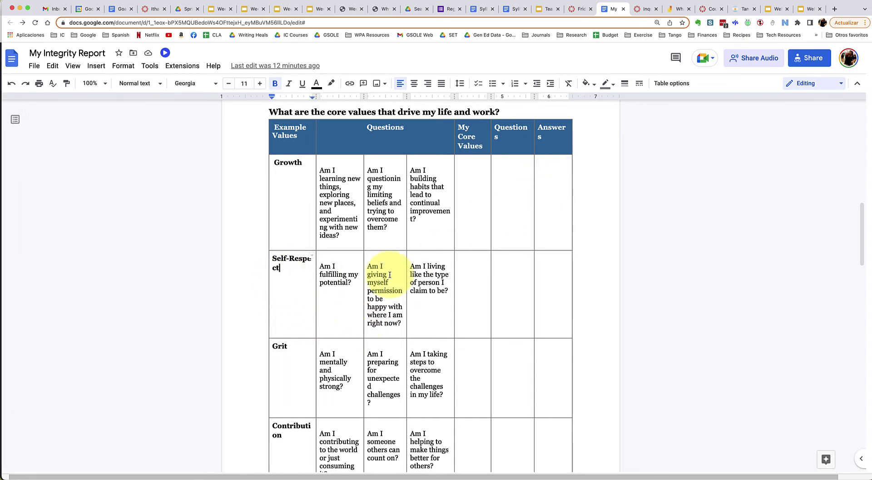
left_click(473, 271)
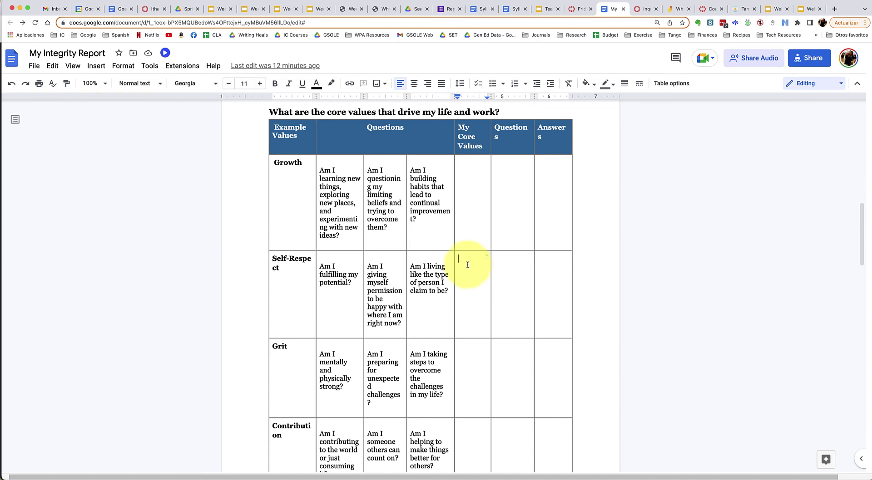
left_click(504, 264)
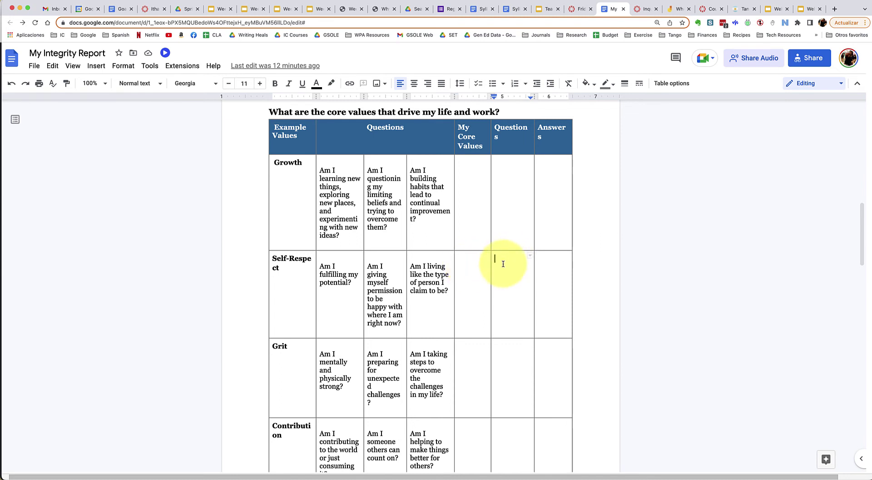
left_click(556, 260)
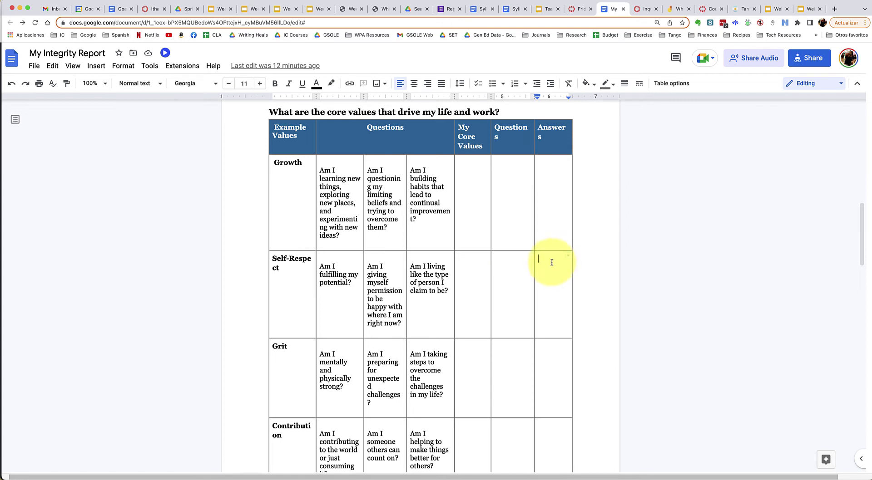
scroll(416, 285, "down", 3)
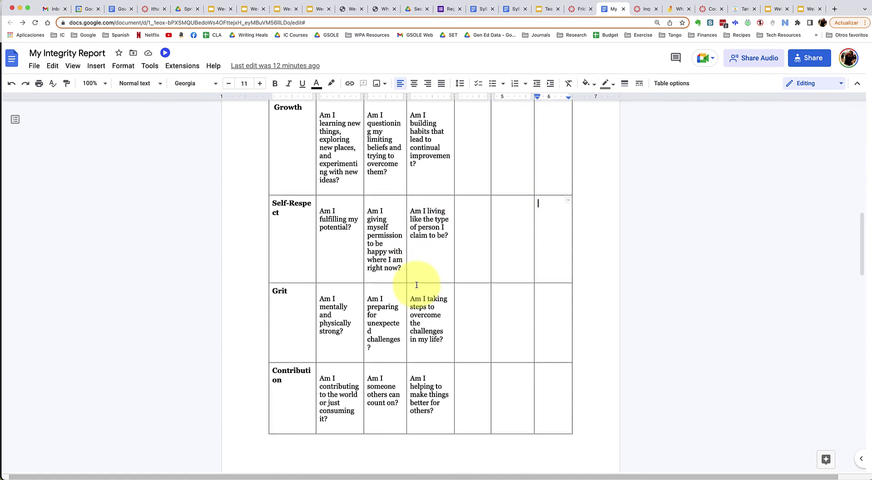
scroll(416, 284, "down", 1)
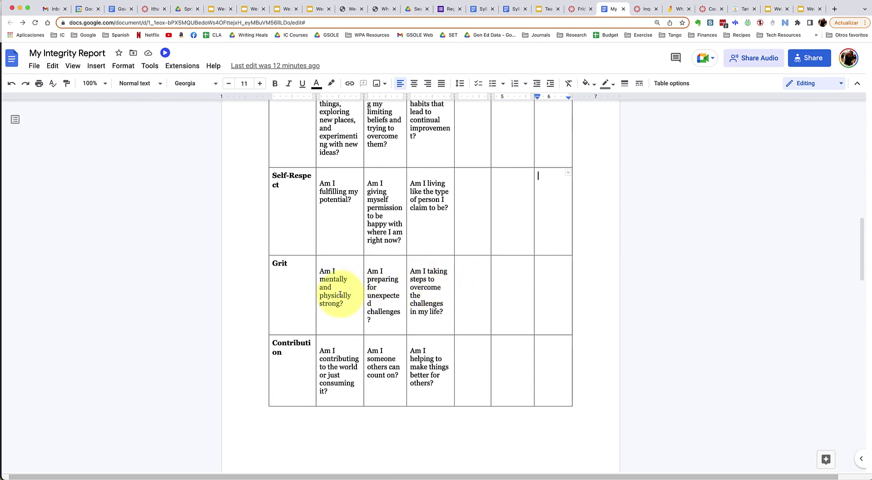
left_click(374, 288)
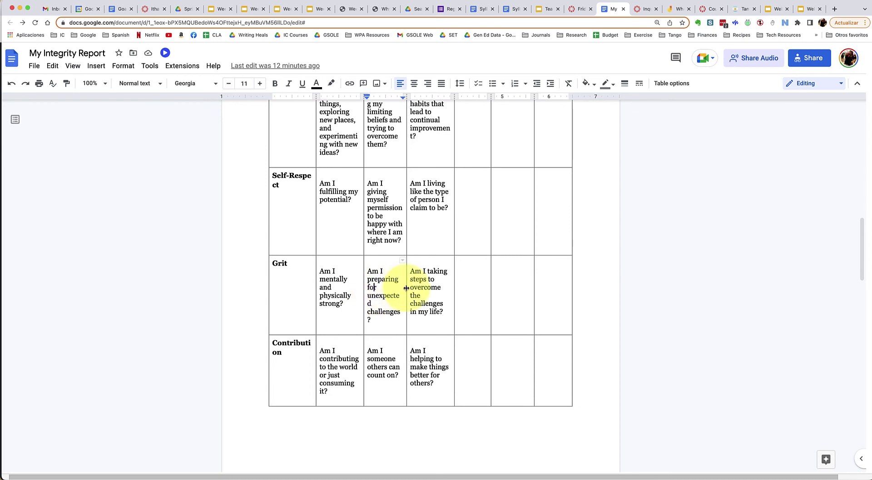
scroll(406, 288, "down", 3)
scroll(406, 289, "down", 3)
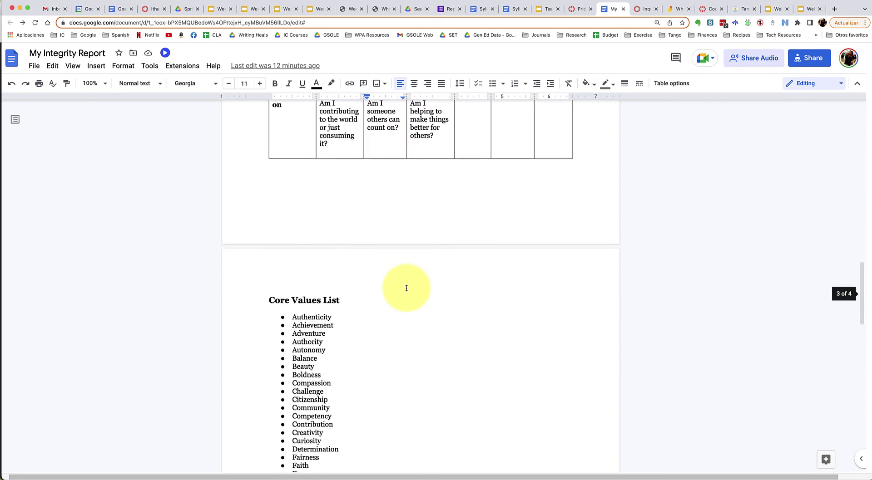
scroll(406, 289, "down", 2)
scroll(407, 288, "down", 5)
scroll(406, 289, "down", 4)
scroll(406, 288, "down", 3)
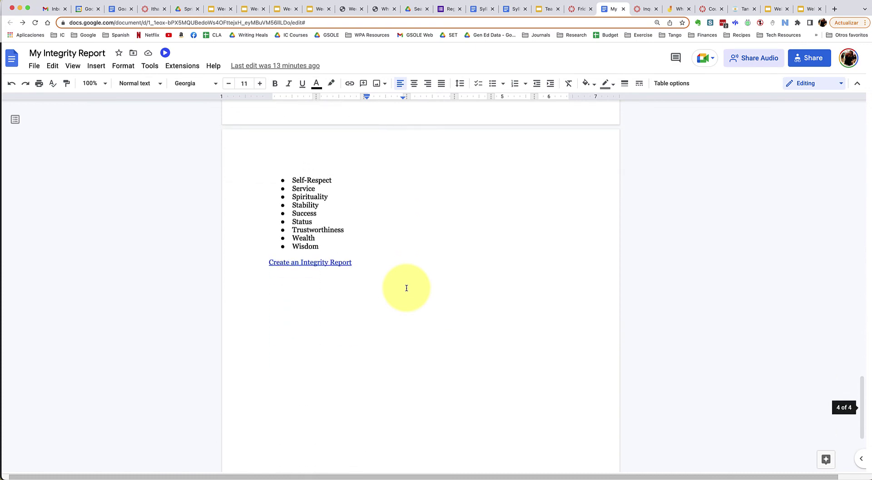
scroll(406, 288, "up", 1)
scroll(407, 289, "up", 5)
scroll(406, 289, "up", 5)
scroll(406, 288, "up", 5)
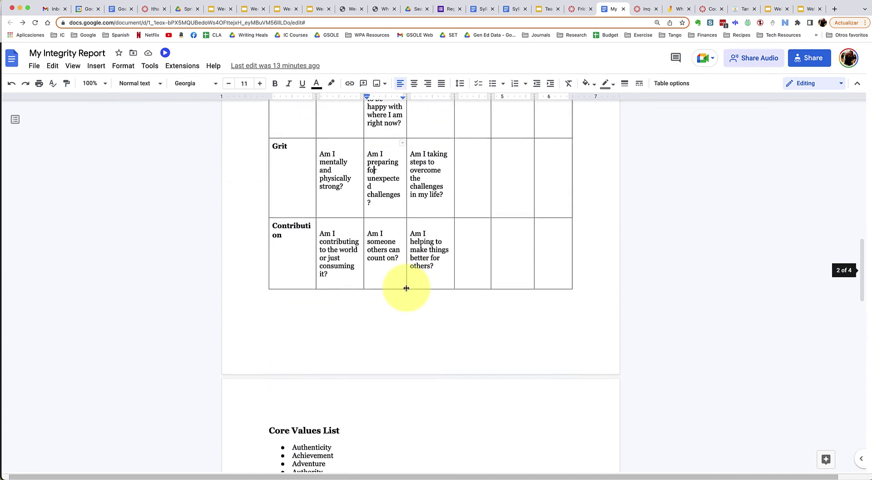
scroll(406, 288, "up", 2)
scroll(406, 288, "up", 3)
scroll(407, 288, "up", 3)
scroll(407, 289, "up", 3)
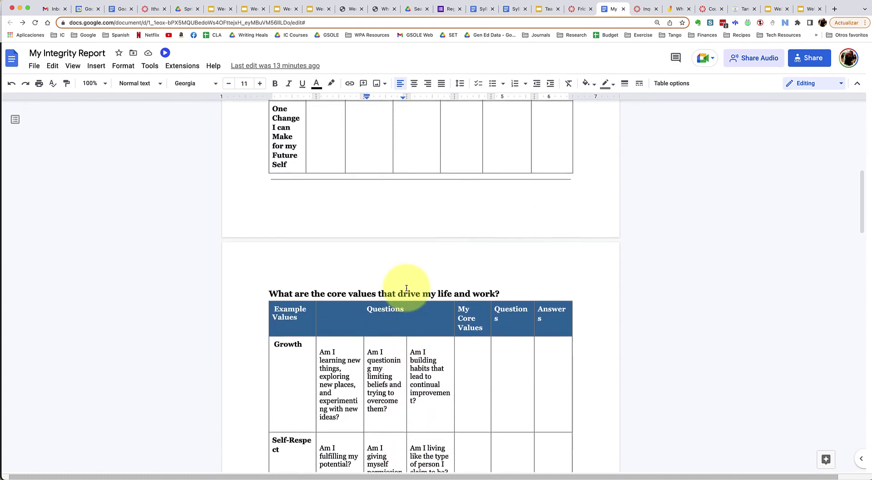
scroll(407, 288, "up", 3)
scroll(407, 289, "up", 2)
scroll(406, 288, "up", 1)
scroll(406, 288, "up", 2)
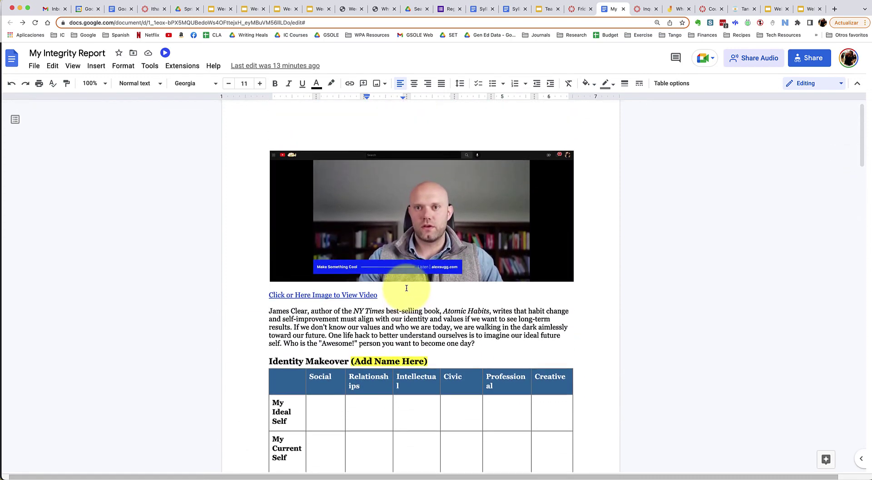
scroll(407, 288, "up", 1)
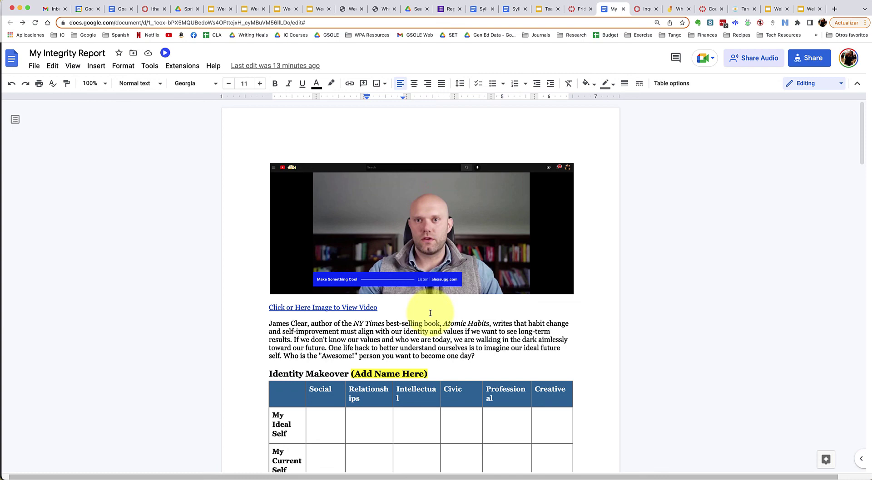
Step: Return to the Canvas Friday Hour: My Integrity Report assignment page and scroll through its details
left_click(572, 9)
scroll(466, 260, "up", 10)
scroll(467, 260, "up", 15)
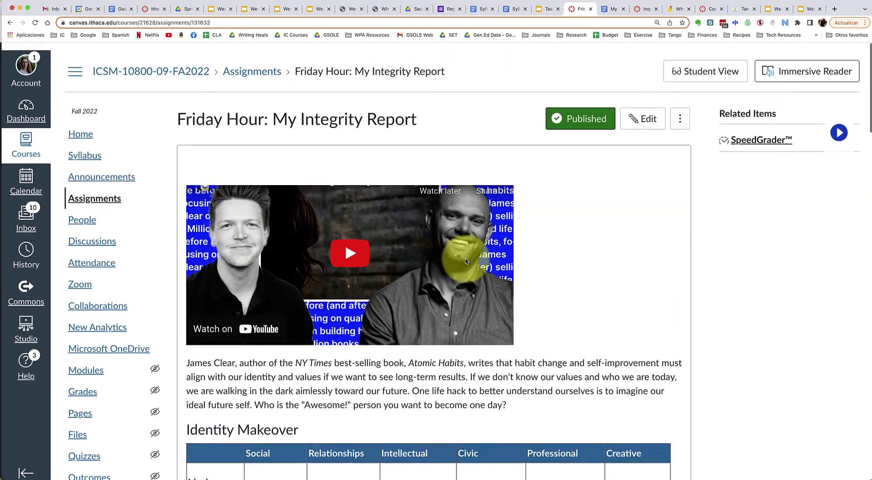
scroll(466, 261, "down", 1)
scroll(465, 261, "down", 10)
scroll(466, 261, "down", 10)
scroll(465, 262, "down", 5)
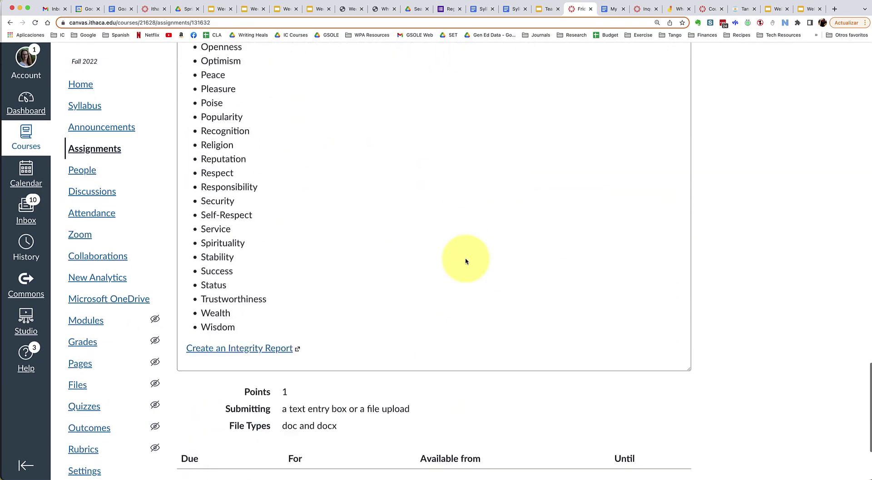
scroll(466, 261, "down", 3)
scroll(468, 256, "up", 20)
scroll(516, 238, "up", 10)
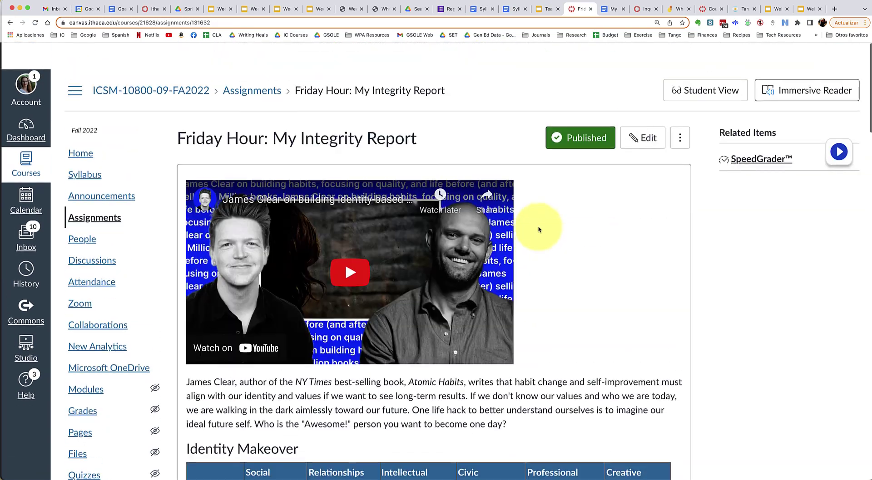
Step: Switch to Student View and look over the submission type options
left_click(697, 66)
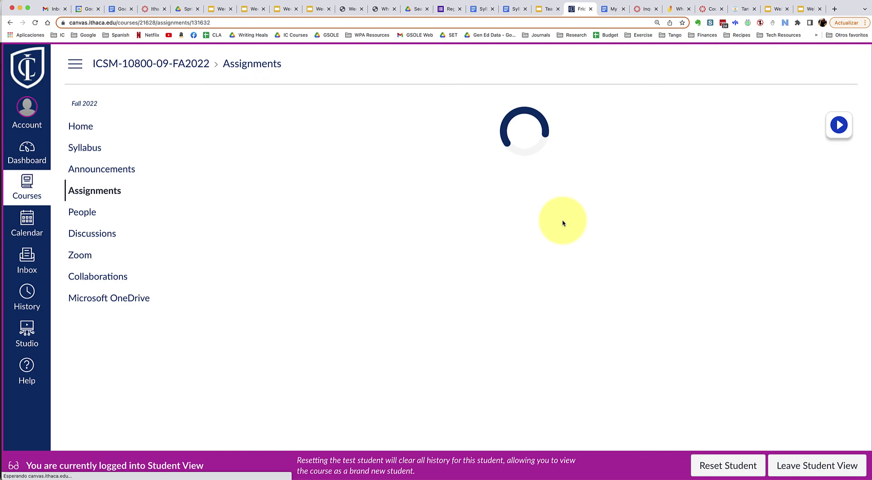
scroll(562, 223, "down", 1)
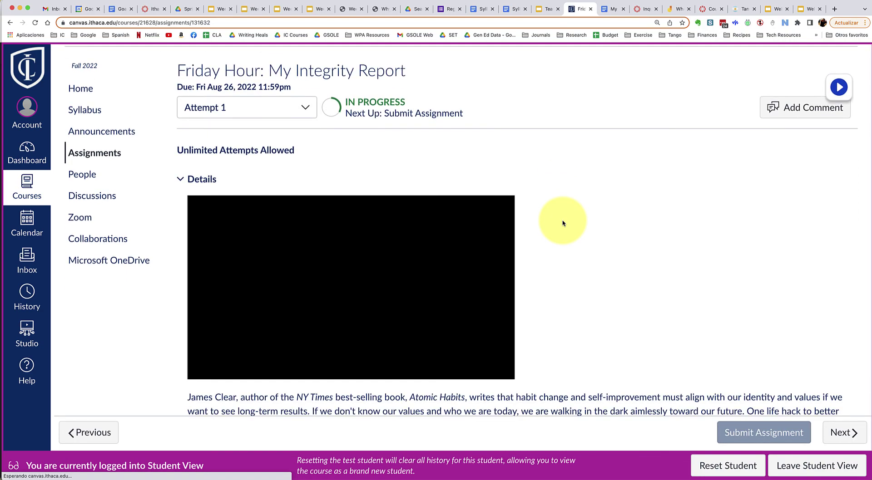
scroll(562, 223, "down", 5)
scroll(562, 223, "down", 4)
scroll(562, 223, "up", 10)
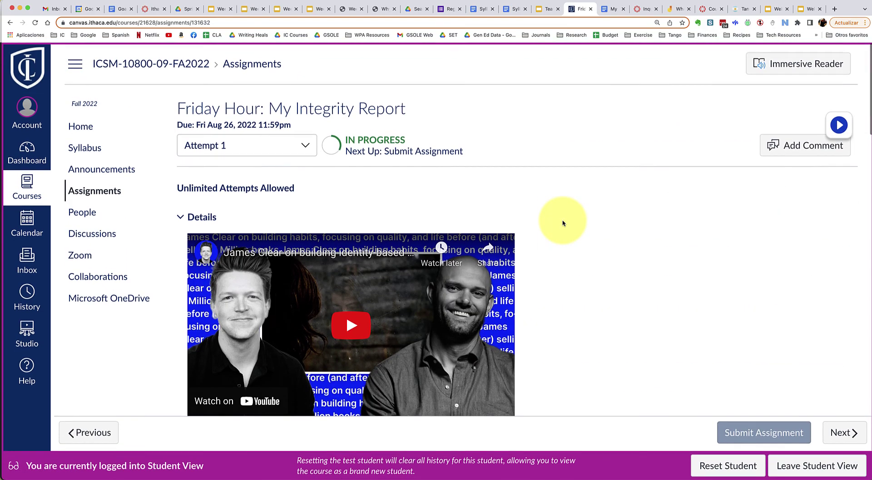
scroll(562, 223, "down", 5)
scroll(562, 223, "up", 1)
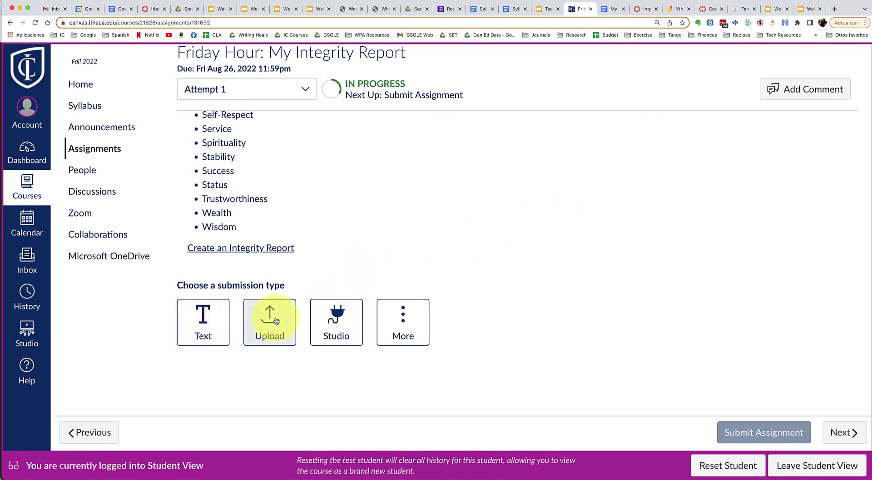
scroll(554, 211, "up", 10)
scroll(554, 211, "up", 5)
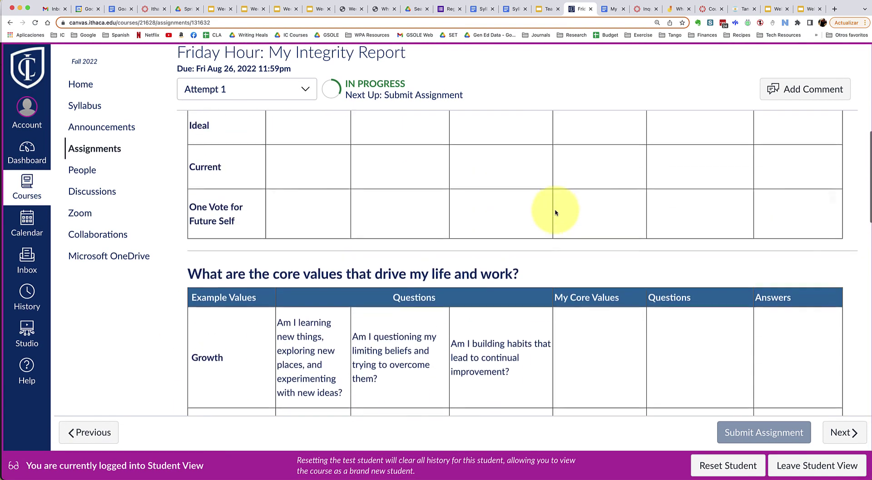
scroll(555, 213, "up", 5)
scroll(555, 212, "up", 5)
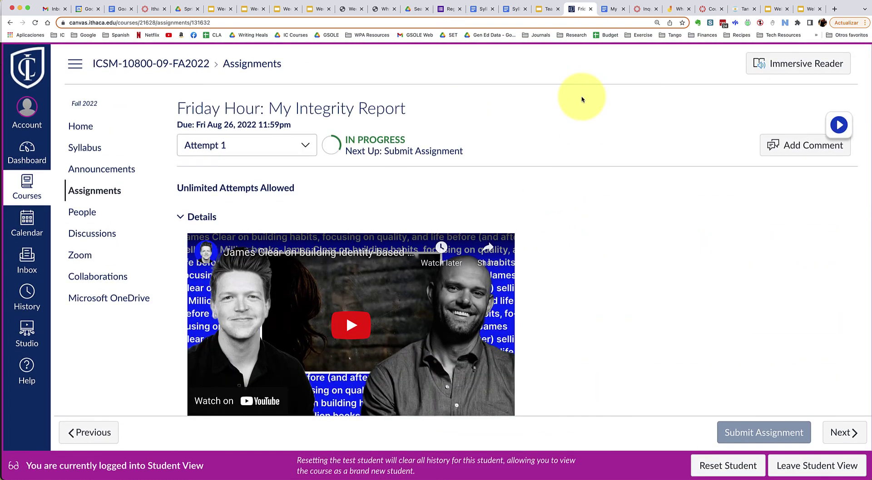